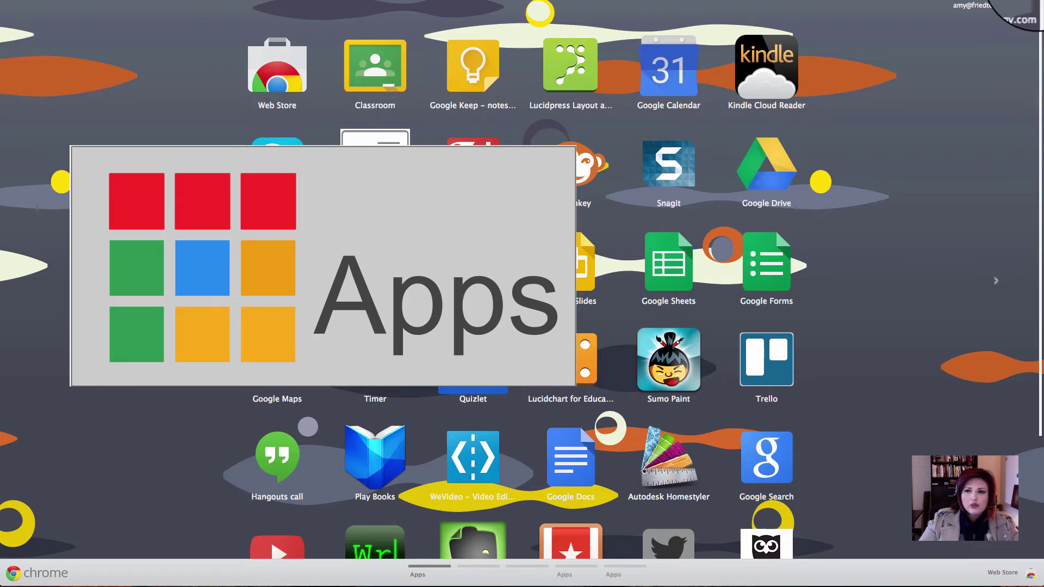
Search the Chrome Web Store for 'snagit'
{"action": "left_click", "coordinate": [1031, 20]}
{"action": "left_click", "coordinate": [1011, 6]}
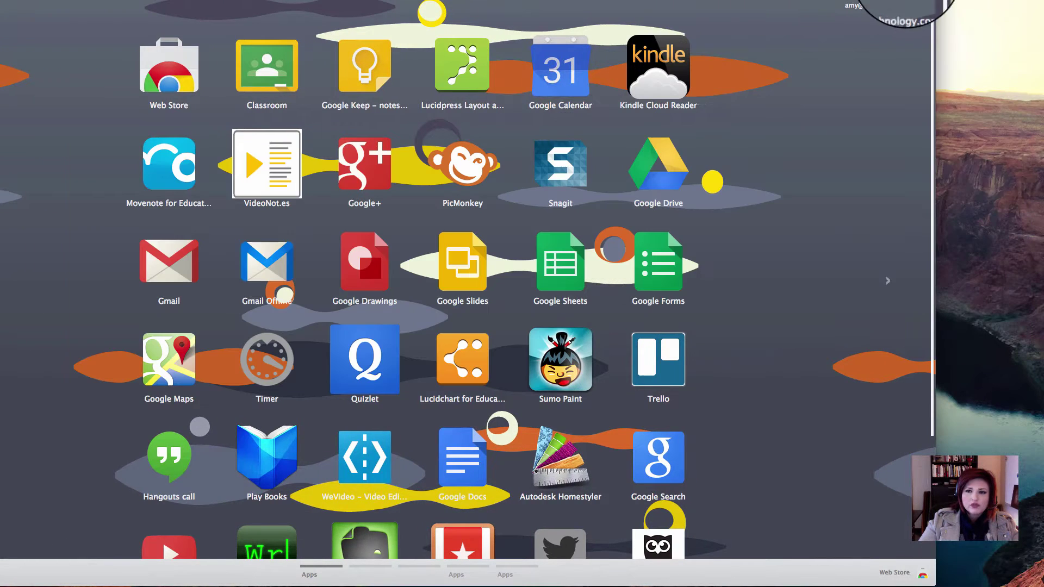
{"action": "left_click", "coordinate": [927, 7]}
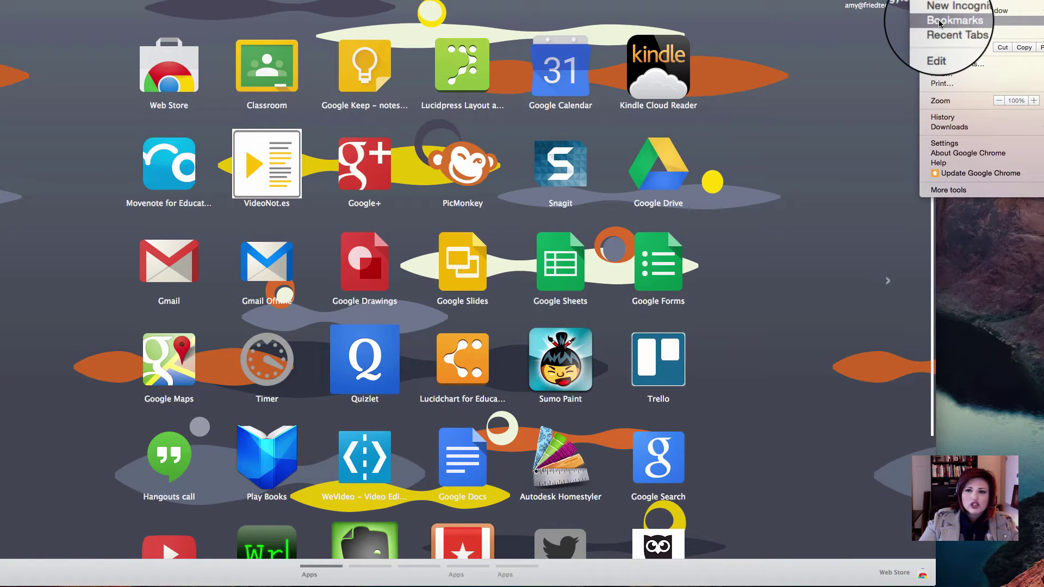
{"action": "key", "text": "Escape"}
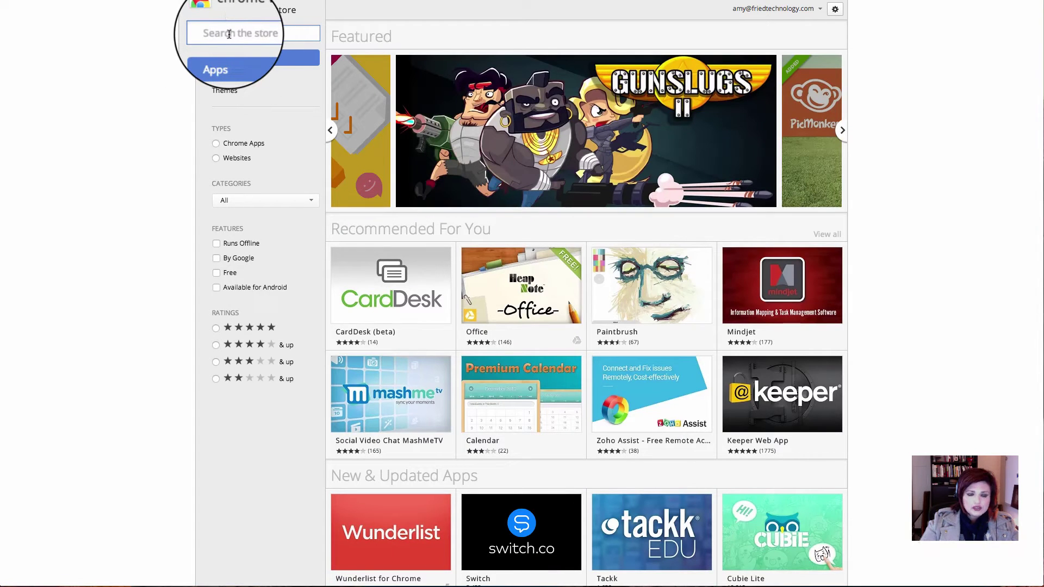
{"action": "type", "text": "snagi"}
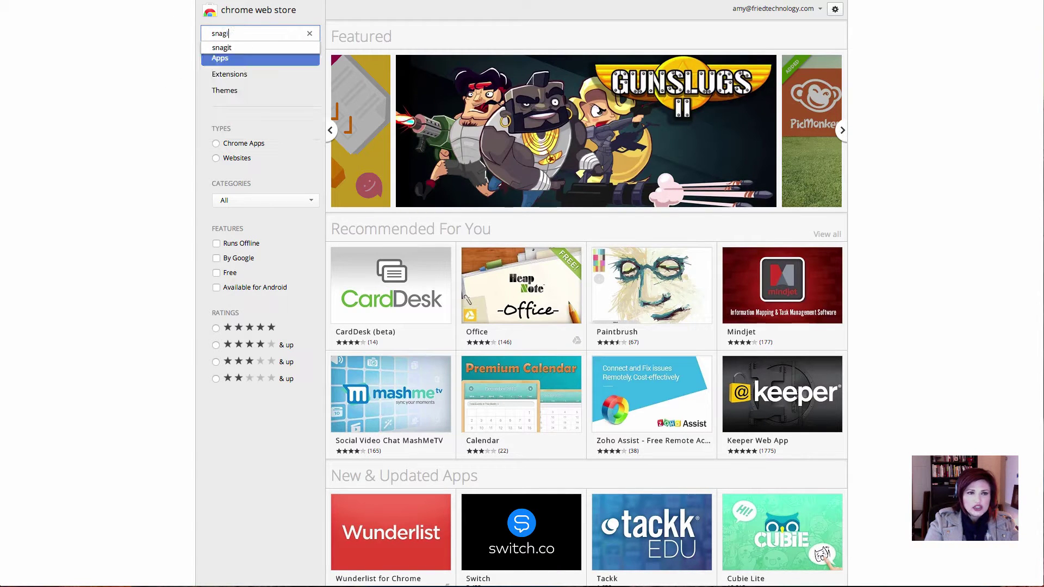
{"action": "type", "text": "t"}
{"action": "key", "text": "Return"}
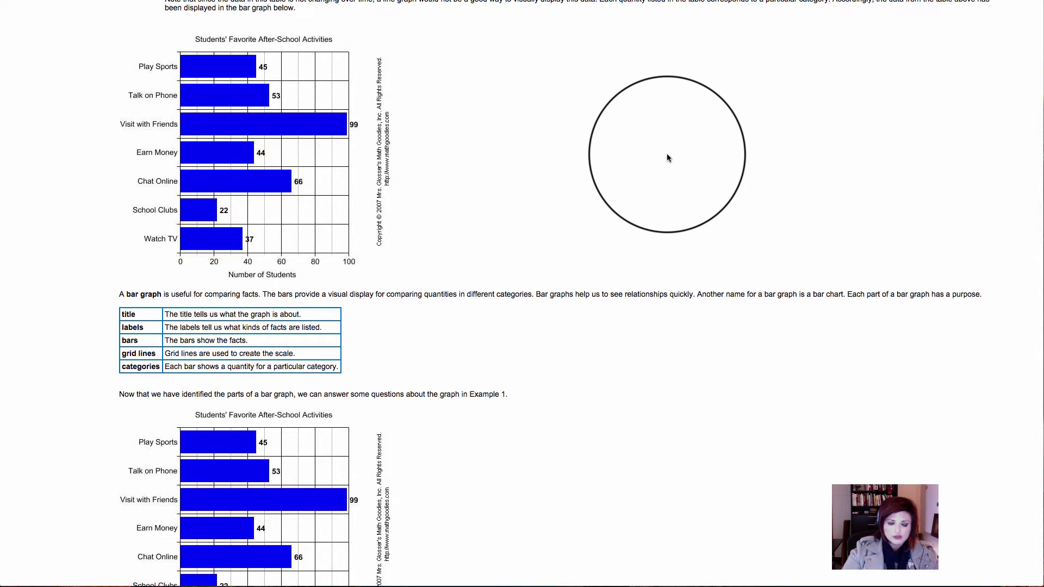
Zoom the page in twice and mark a 552 x 483 Snagit region around the bar graph
{"action": "key", "text": "ctrl+plus"}
{"action": "key", "text": "ctrl+plus"}
{"action": "key", "text": "ctrl+plus"}
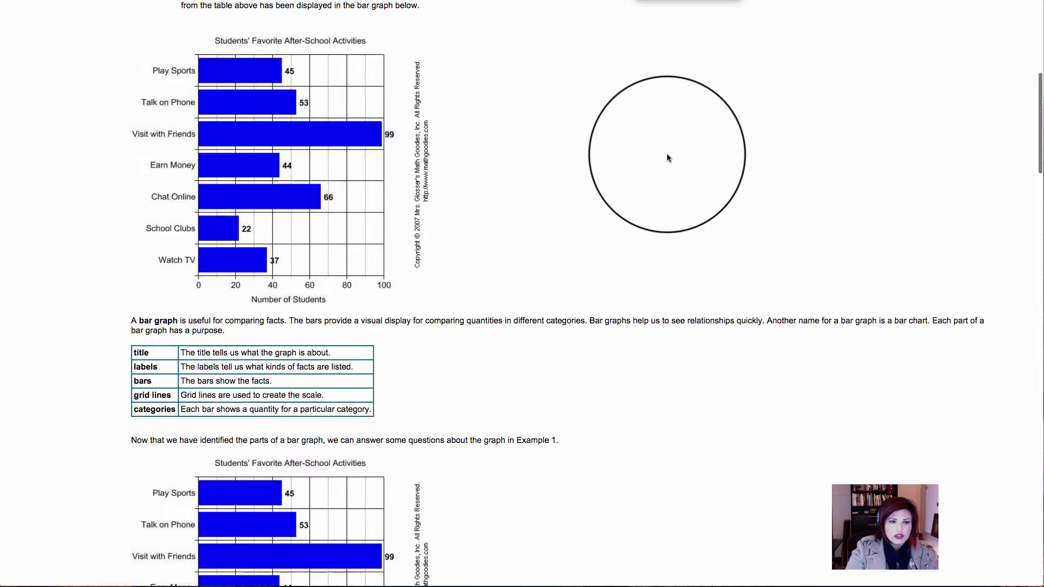
{"action": "key", "text": "ctrl+plus"}
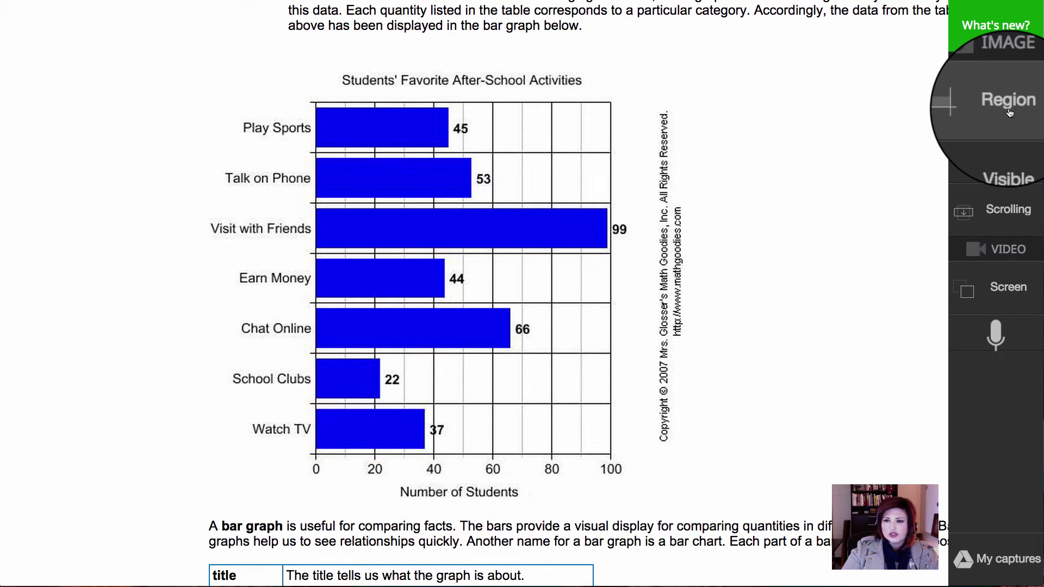
{"action": "left_click", "coordinate": [1010, 113]}
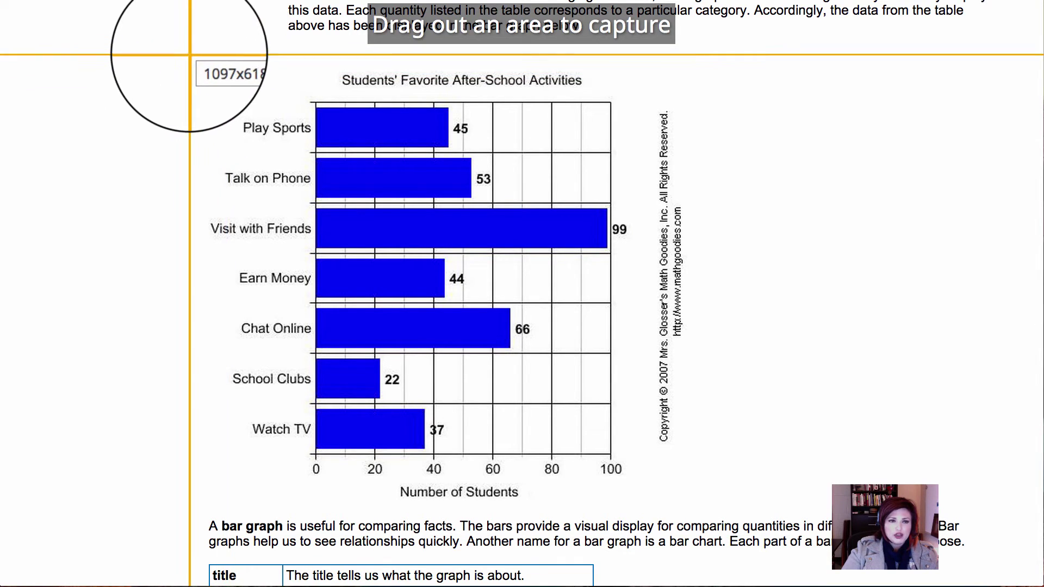
{"action": "left_click_drag", "start_coordinate": [190, 53], "coordinate": [715, 513]}
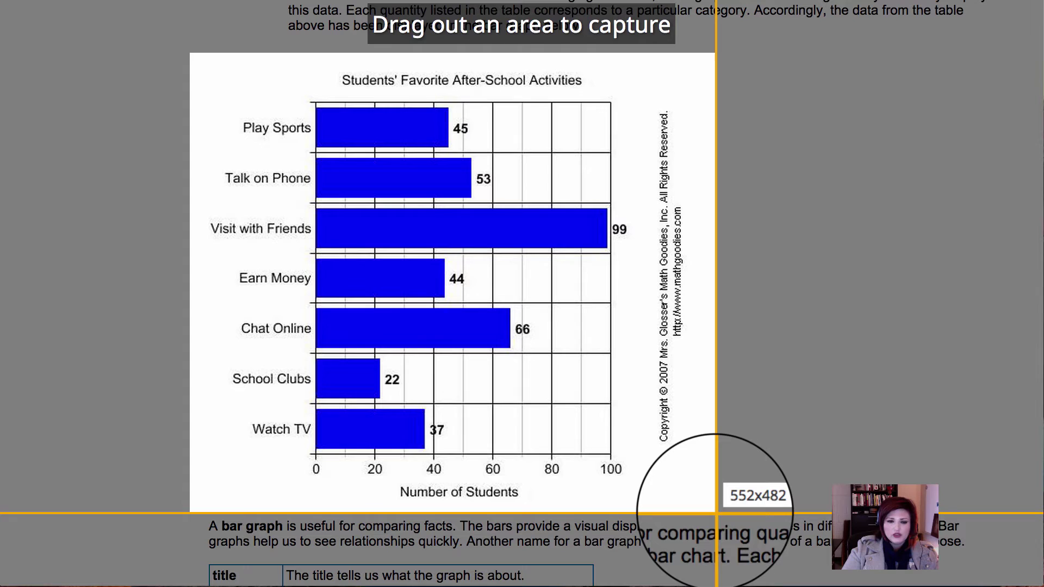
{"action": "left_click_drag", "start_coordinate": [716, 513], "coordinate": [715, 513]}
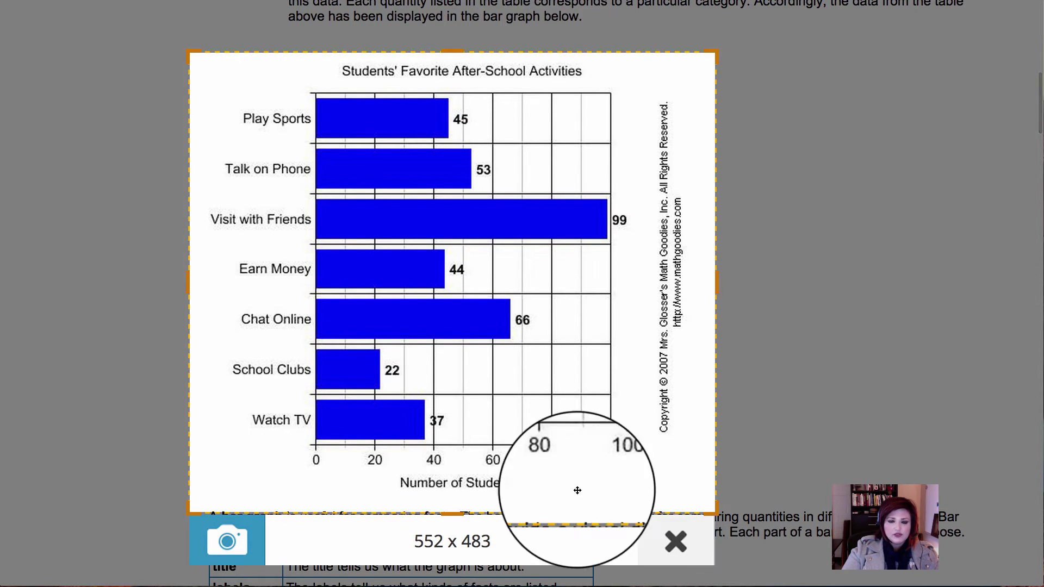
Capture the marked region and name the image 'Example Graph'
{"action": "left_click", "coordinate": [231, 548]}
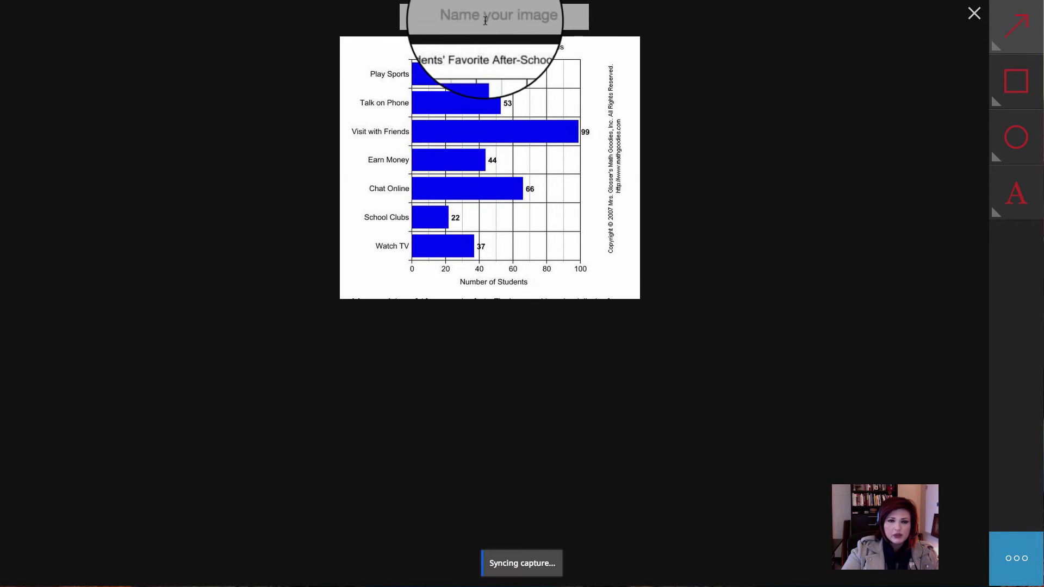
{"action": "left_click", "coordinate": [486, 21]}
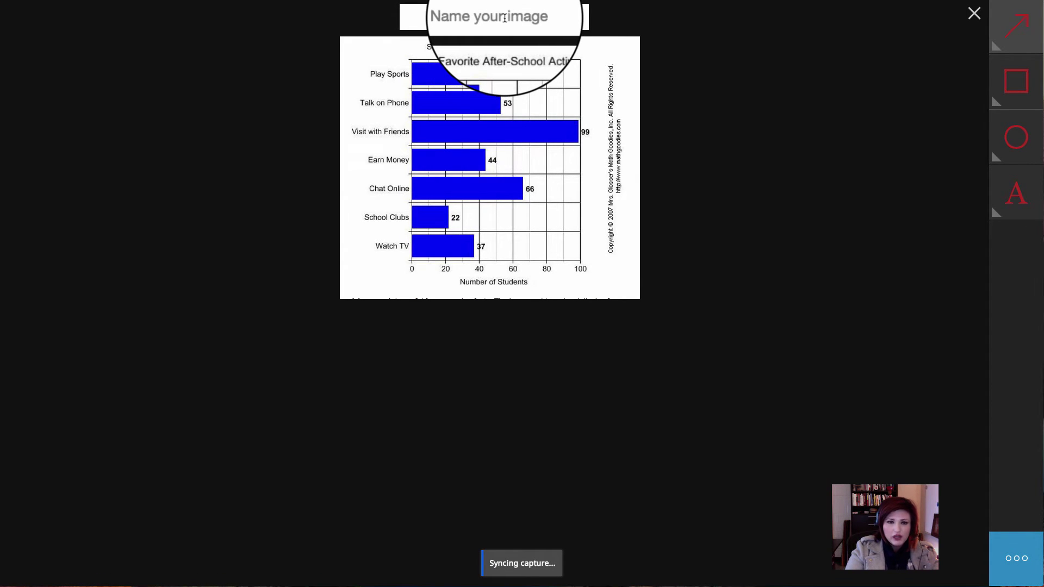
{"action": "type", "text": "Example Graph"}
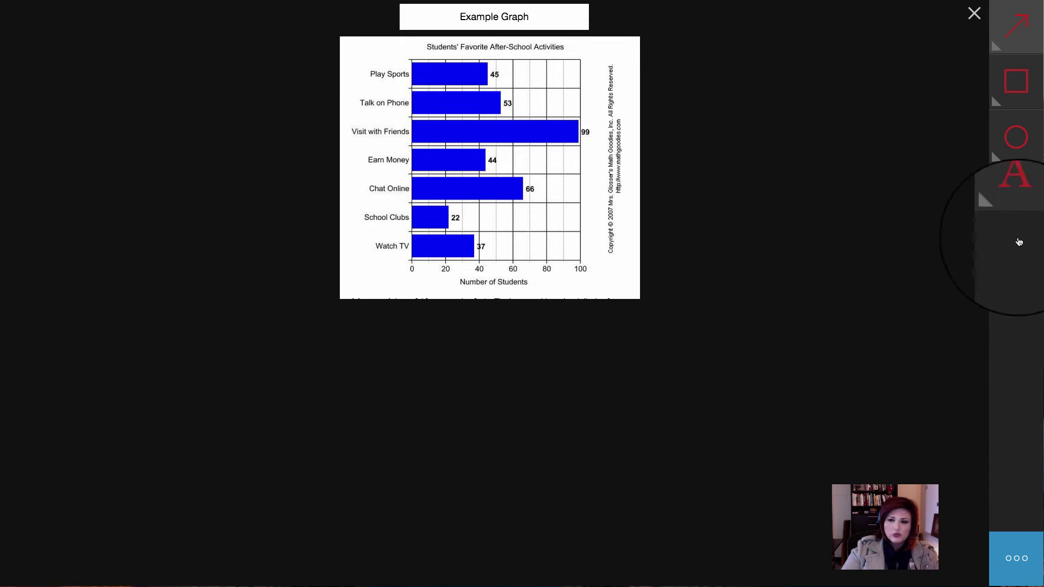
Draw a red arrow pointing at the Watch TV bar's value of 37
{"action": "left_click", "coordinate": [1011, 30]}
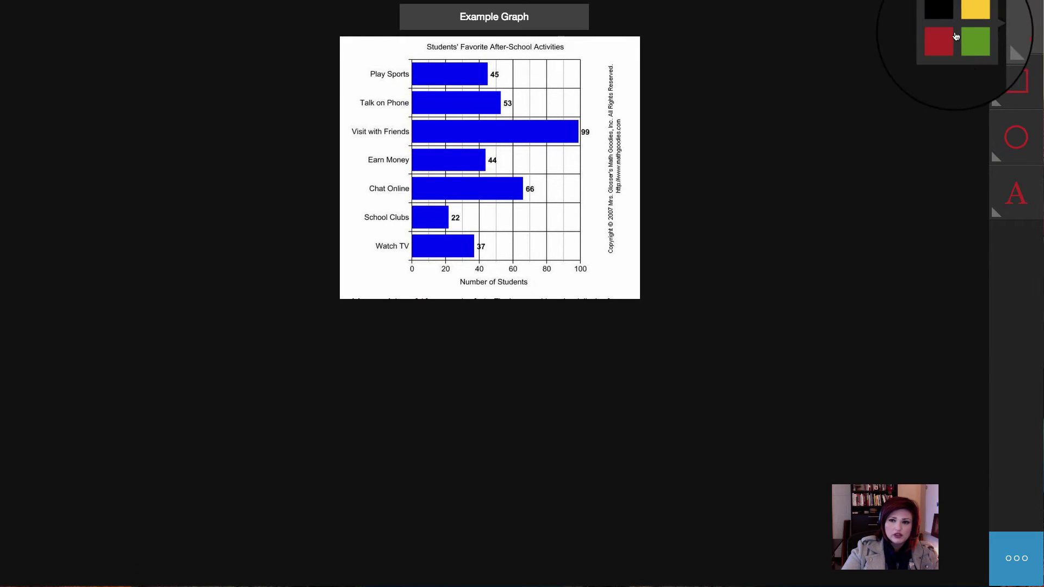
{"action": "left_click", "coordinate": [943, 40]}
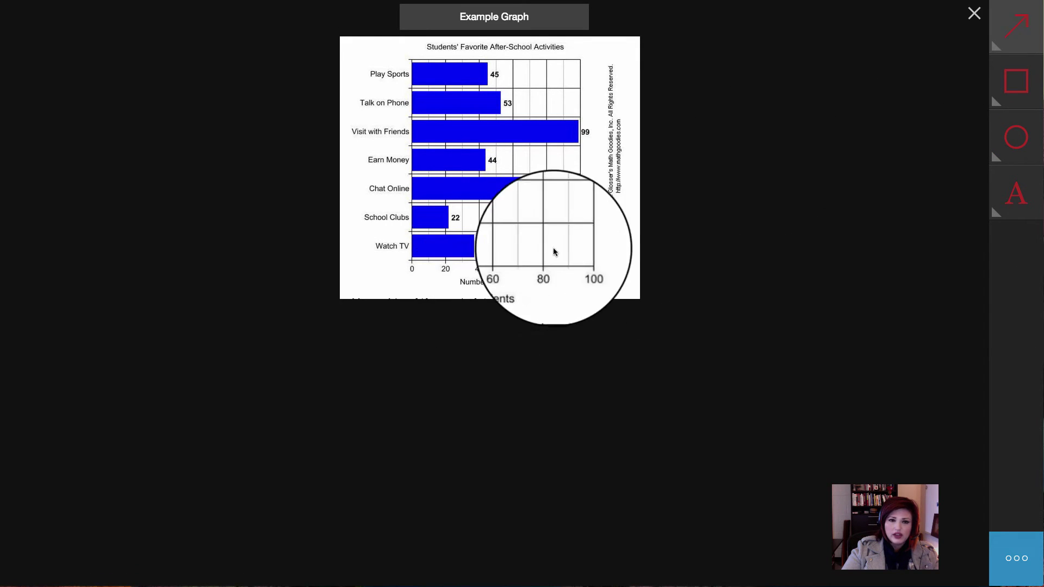
{"action": "left_click_drag", "start_coordinate": [594, 249], "coordinate": [489, 250]}
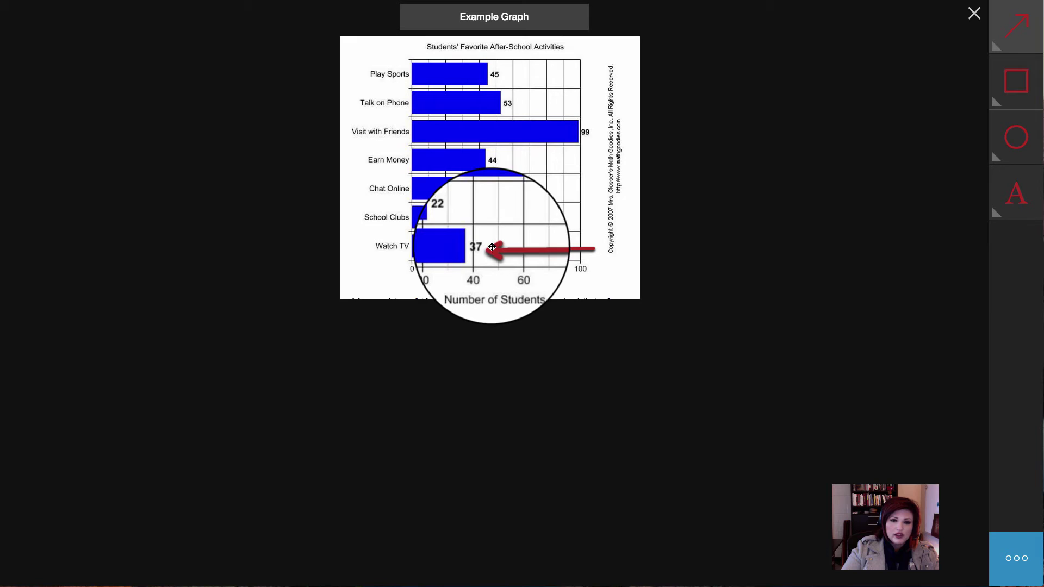
{"action": "left_click", "coordinate": [491, 247]}
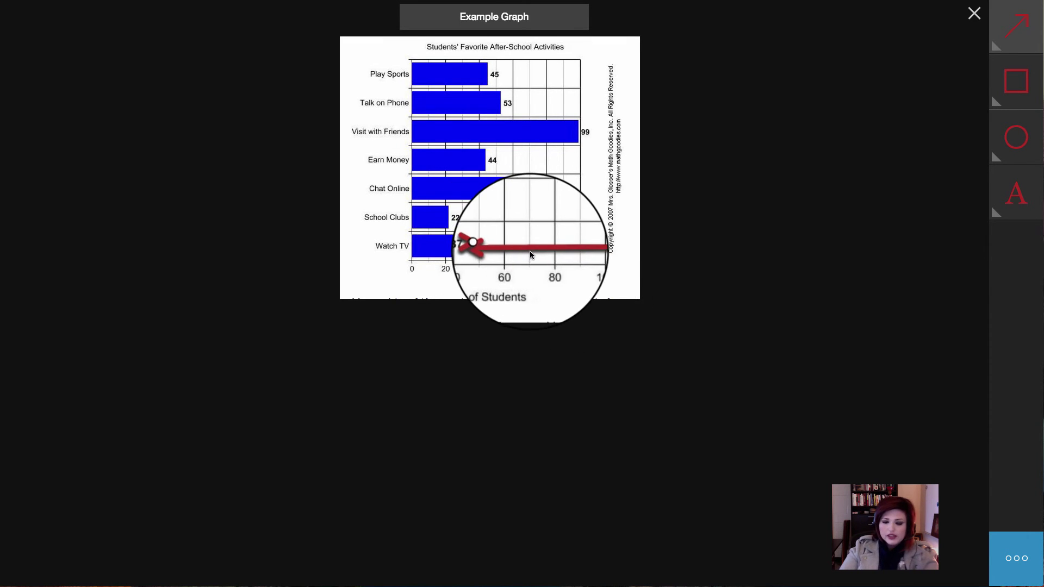
{"action": "left_click", "coordinate": [1027, 569]}
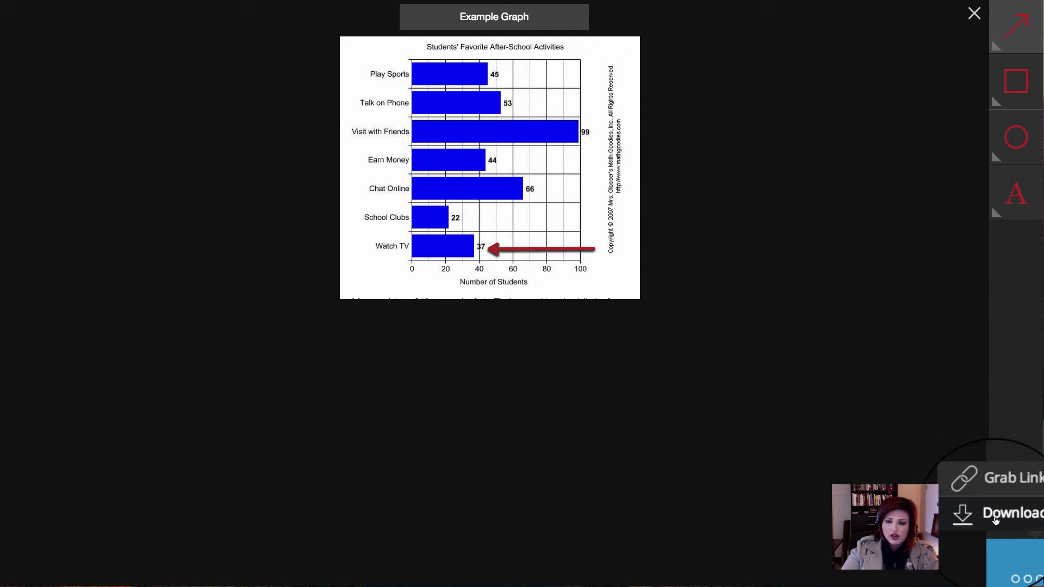
Download the annotated graph as an image, saved to Google Drive's TechSmith folder
{"action": "left_click", "coordinate": [996, 521]}
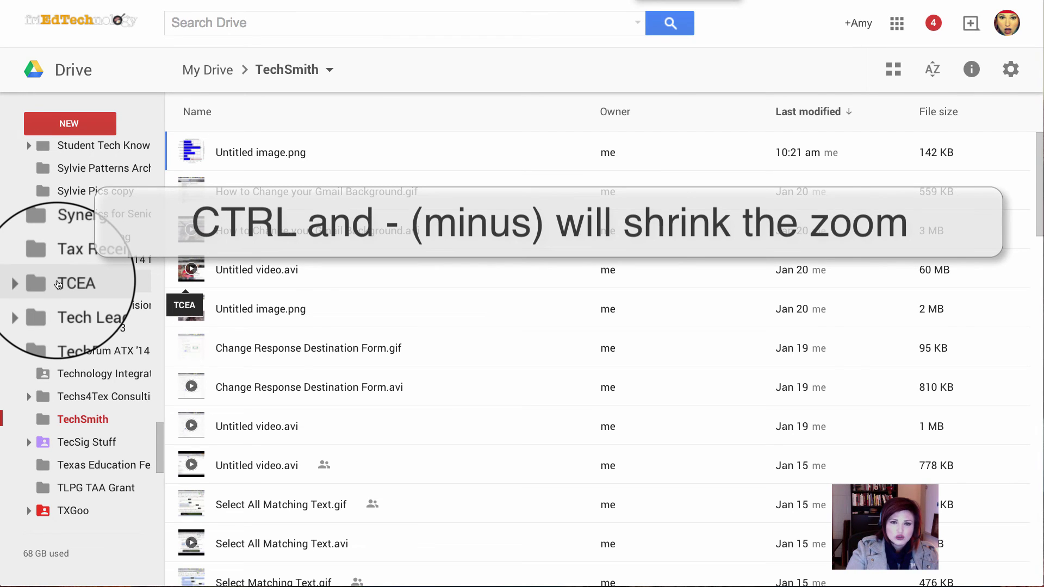
{"action": "key", "text": "ctrl+minus"}
{"action": "key", "text": "ctrl+minus"}
{"action": "key", "text": "ctrl+minus"}
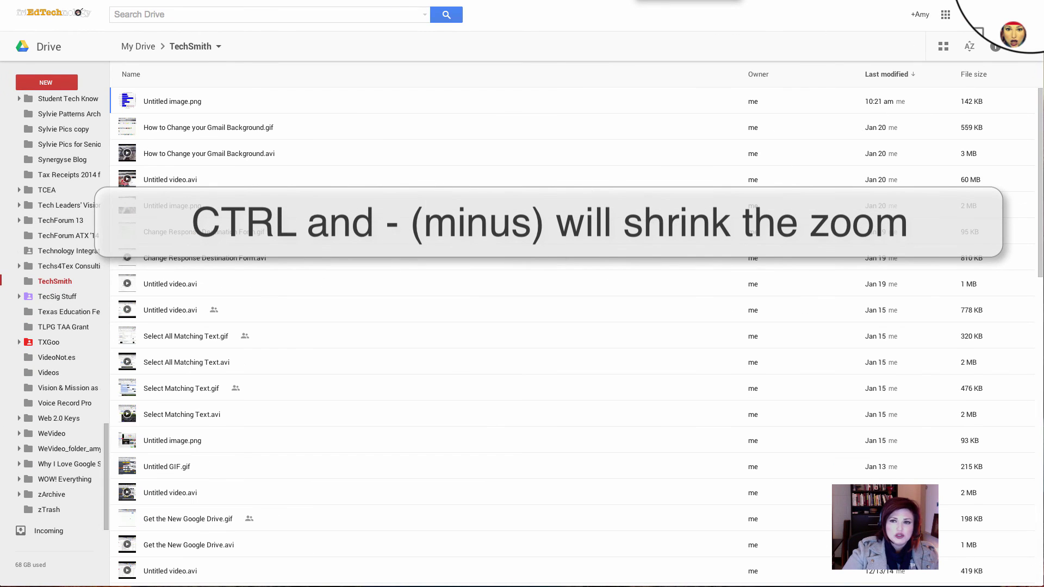
{"action": "left_click", "coordinate": [1036, 1]}
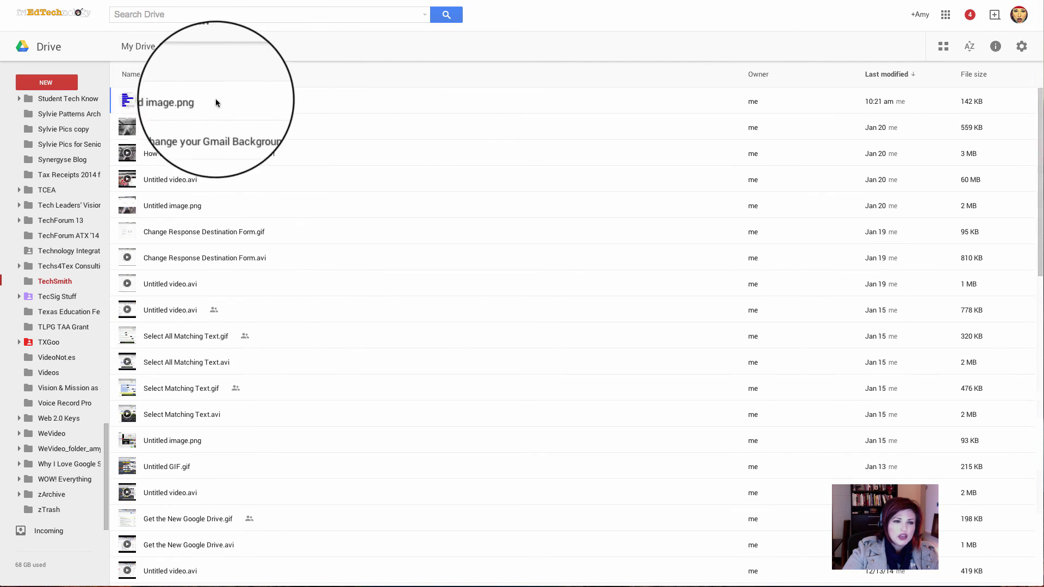
{"action": "left_click", "coordinate": [185, 101]}
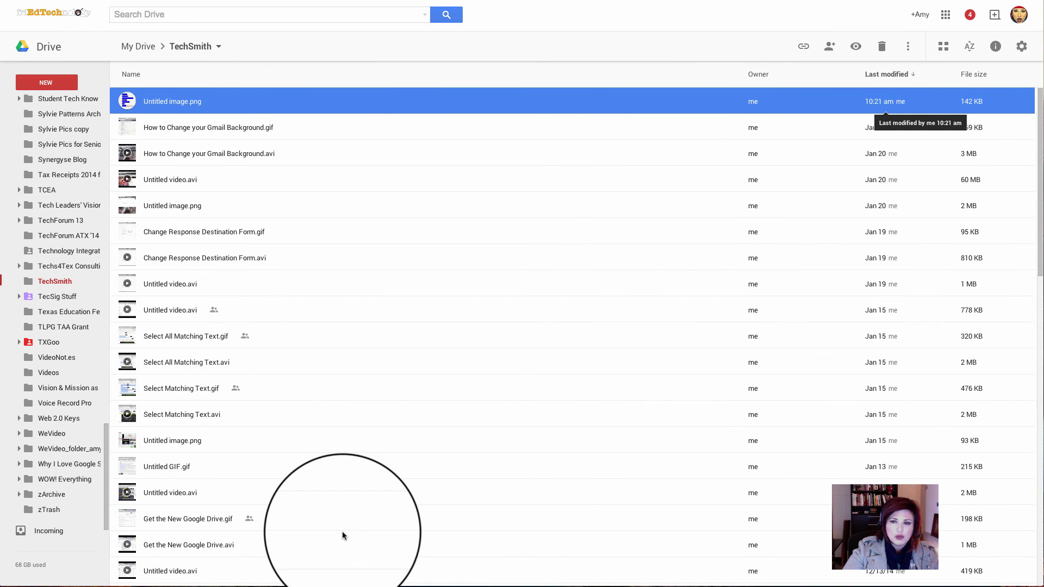
{"action": "key", "text": "Return"}
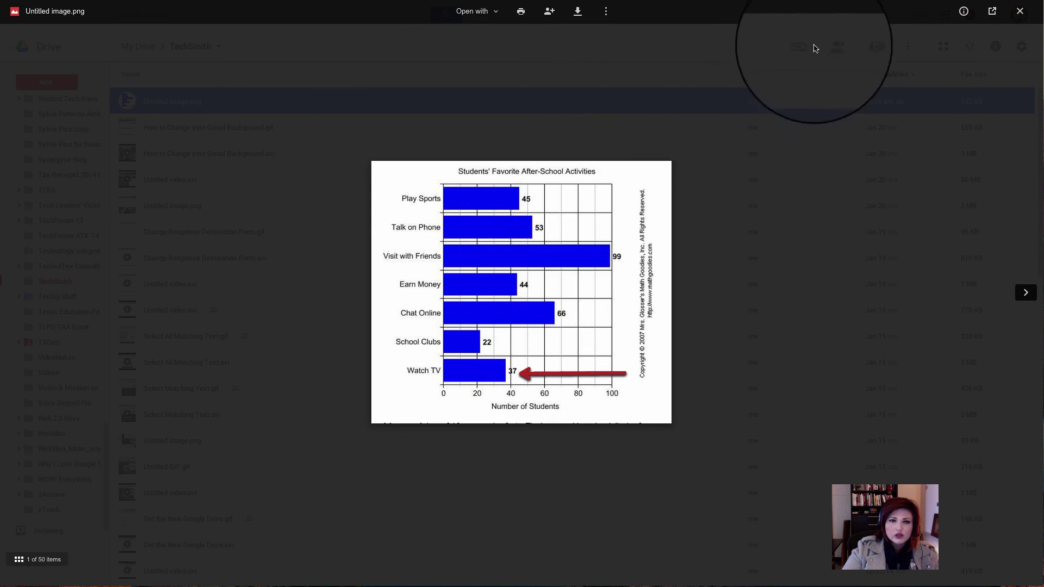
{"action": "left_click", "coordinate": [1020, 11]}
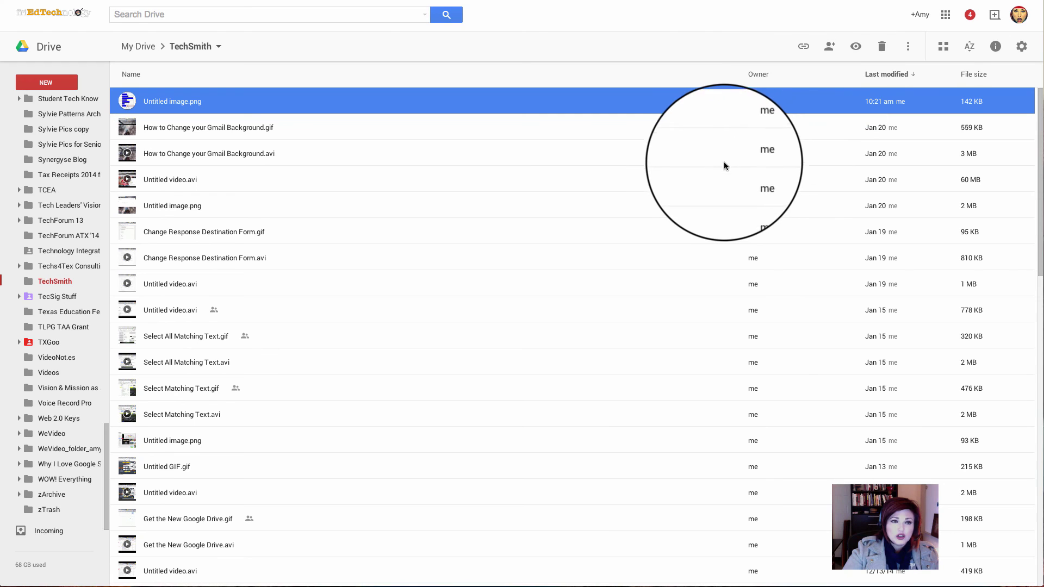